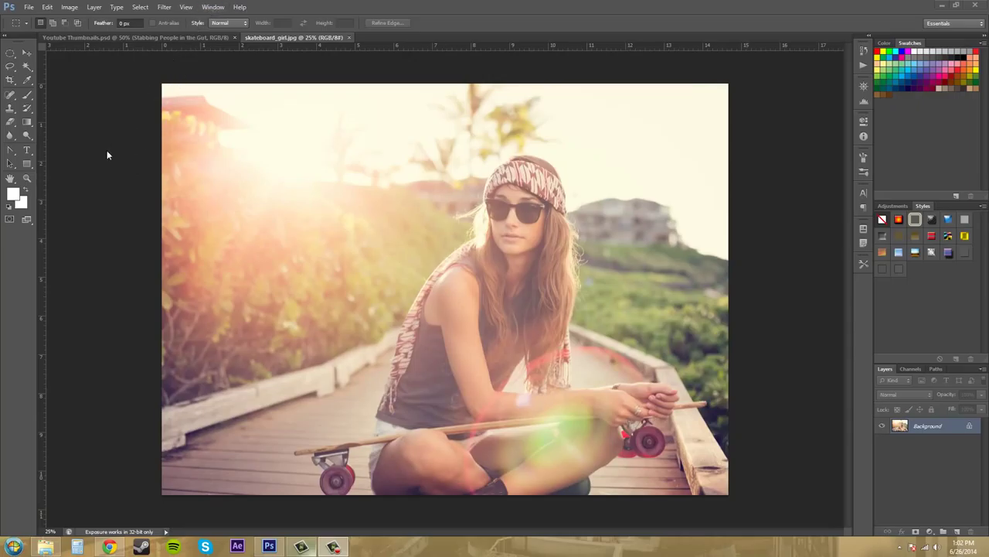
# Step: Open Keyboard Shortcuts & Menus from Window > Workspace, glance at Keyboard Shortcuts, then return to Menus
pyautogui.click(218, 11)
pyautogui.moveTo(224, 28)
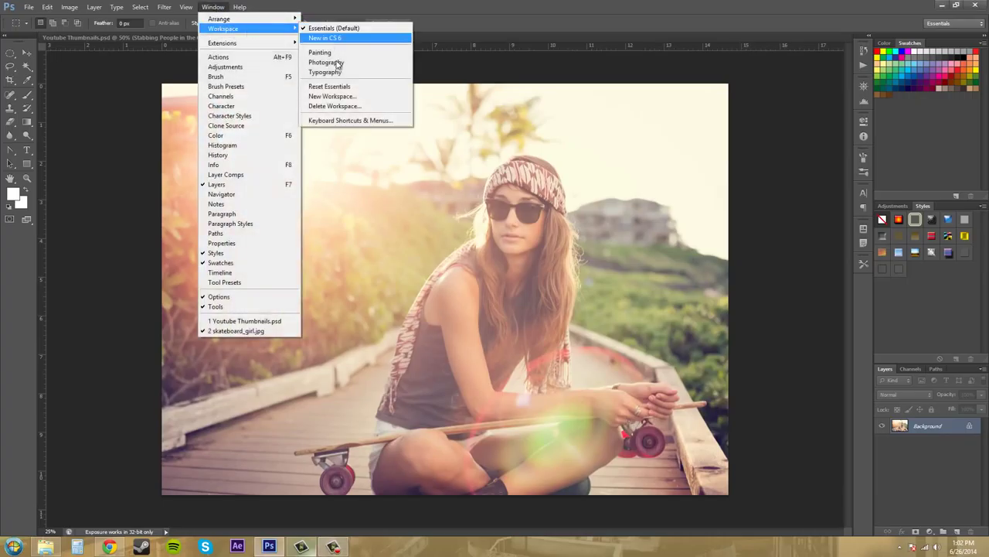
pyautogui.click(379, 121)
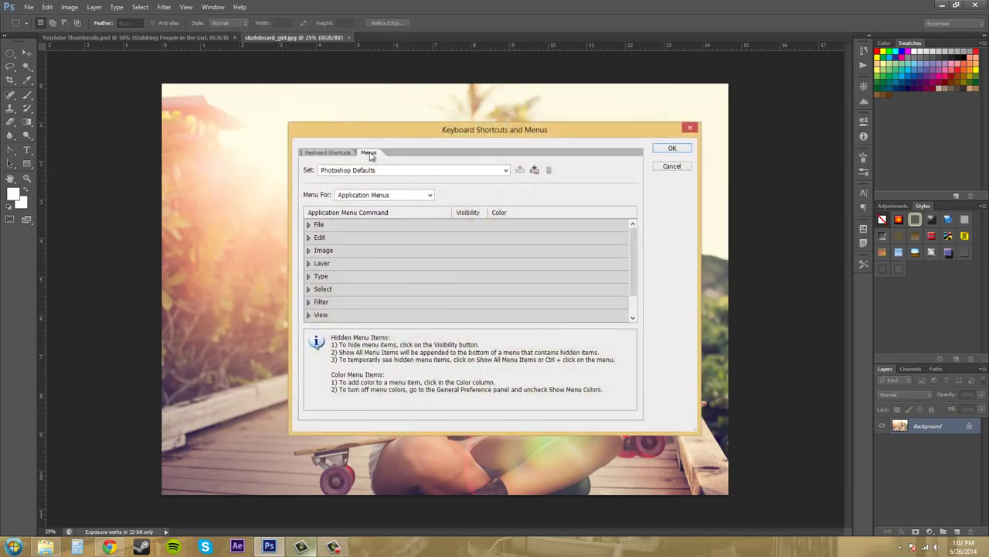
pyautogui.click(338, 157)
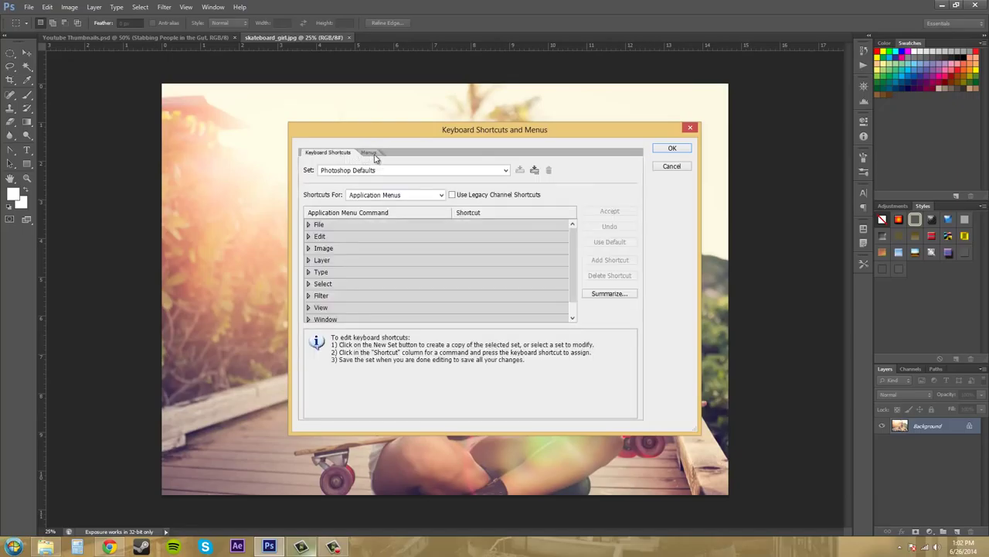
pyautogui.click(374, 156)
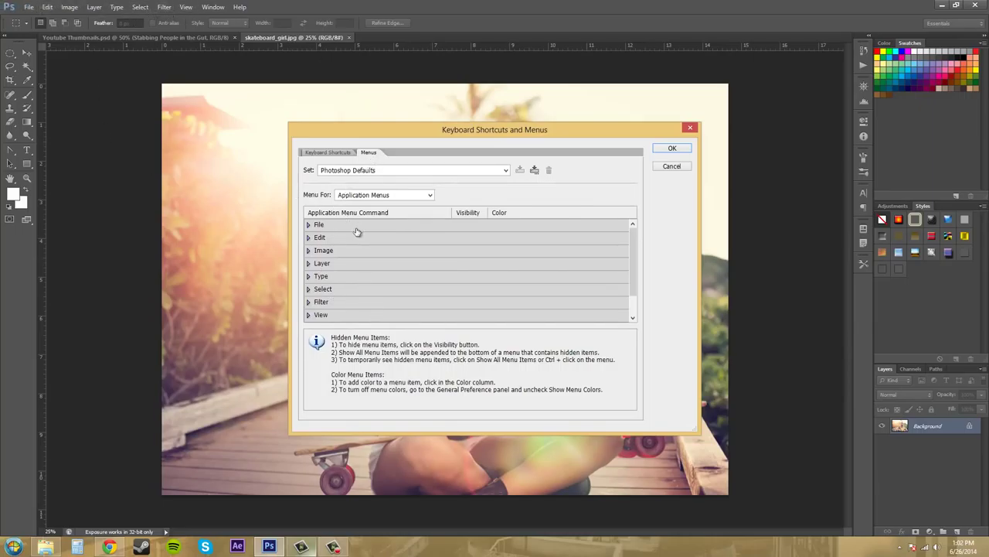
# Step: Create a new menu set named 'tutorial' based on Photoshop Defaults
pyautogui.click(535, 172)
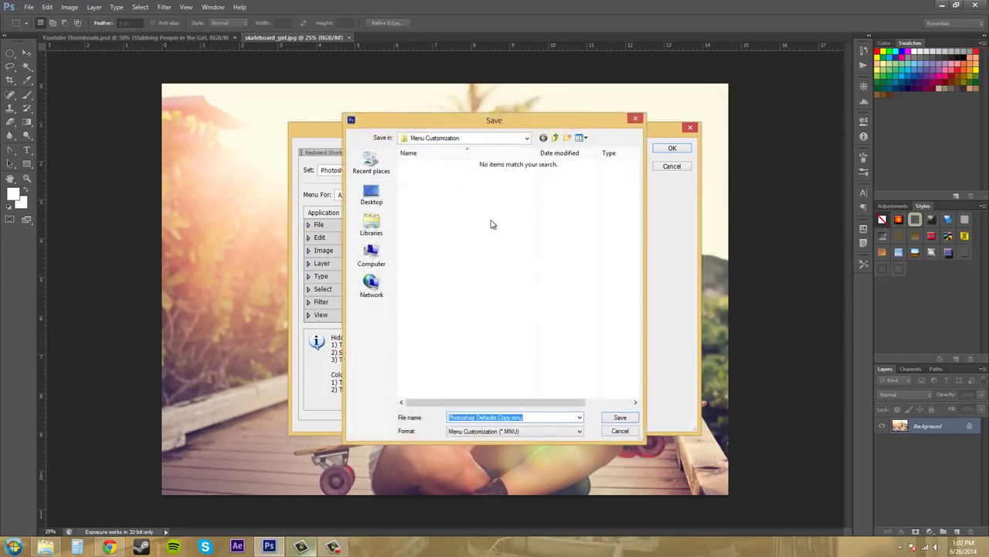
pyautogui.write('tutorial')
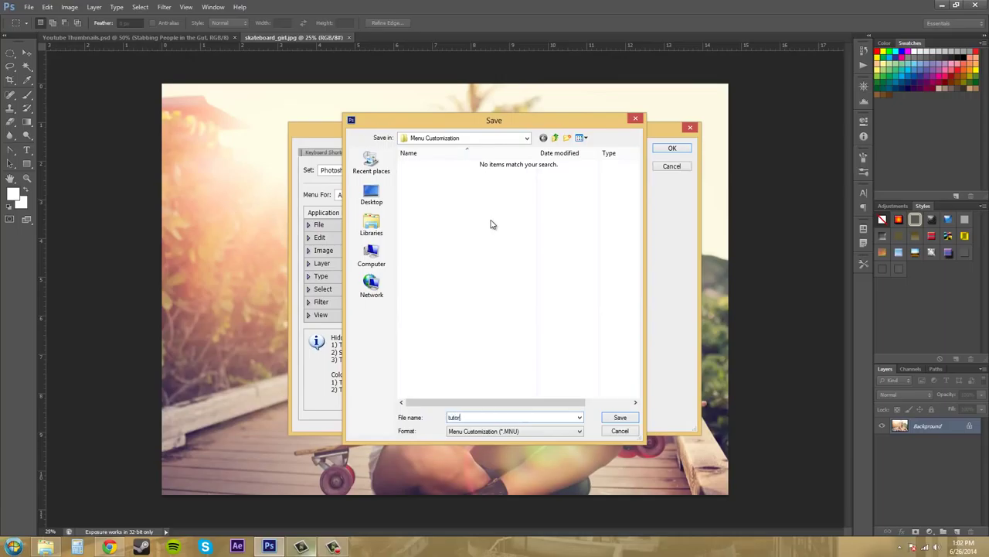
pyautogui.click(621, 418)
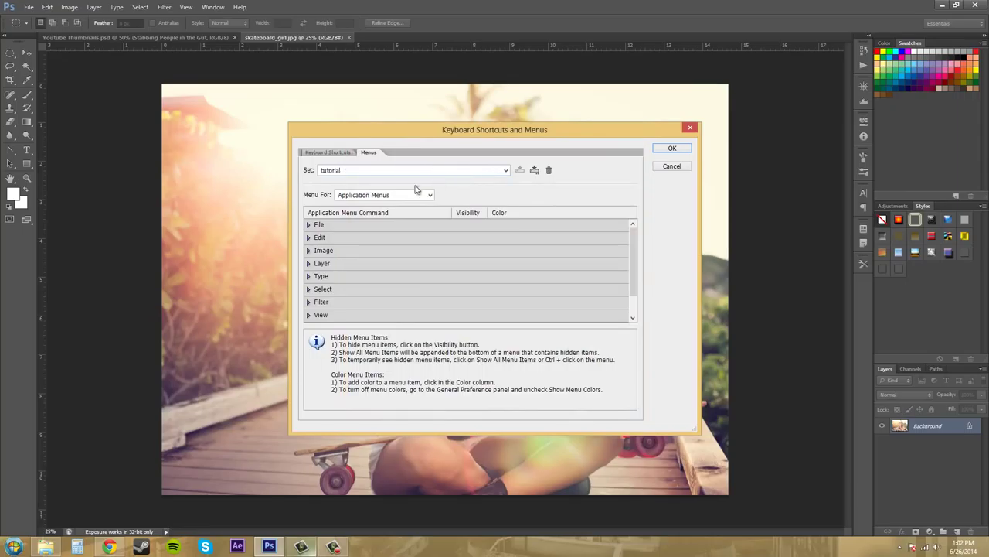
# Step: Switch Menu For to Panel Menus and back to Application Menus
pyautogui.click(363, 195)
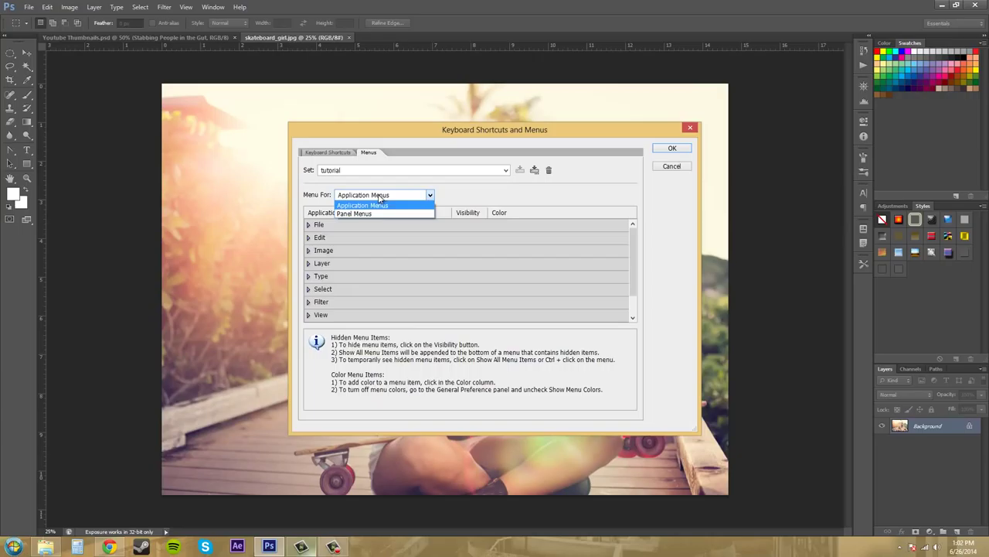
pyautogui.click(371, 214)
pyautogui.click(366, 197)
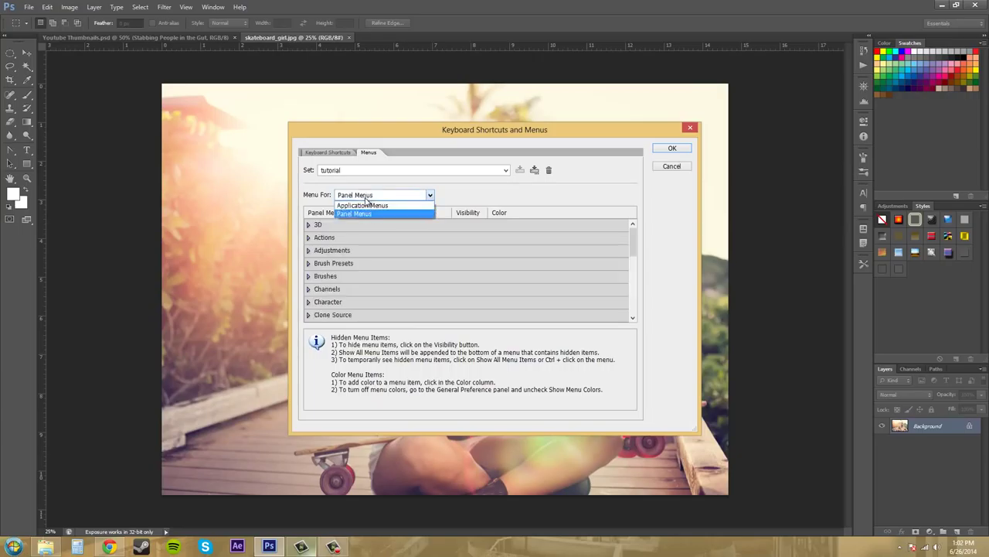
pyautogui.click(365, 206)
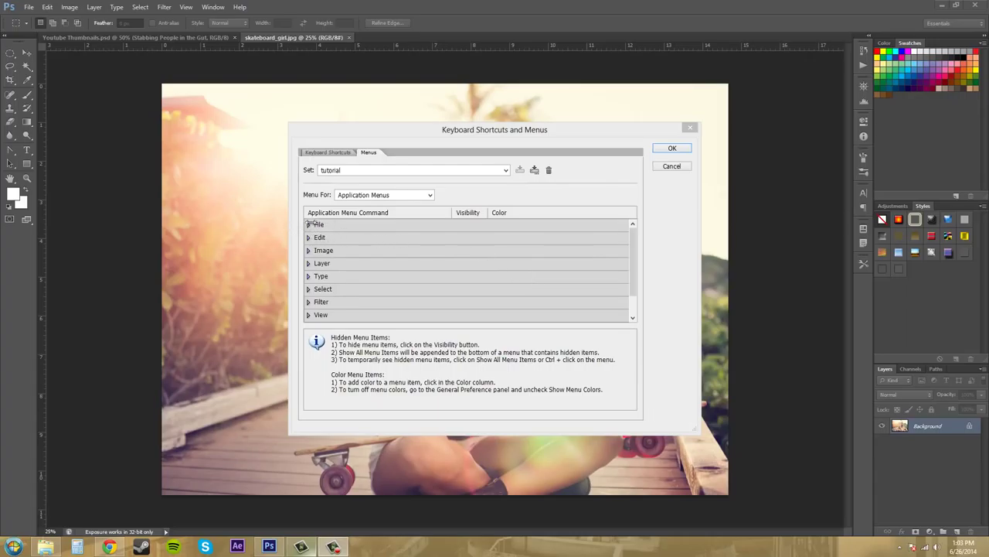
pyautogui.click(308, 225)
# Step: Set the File menu's Open command to Orange, apply with OK, and verify it in the File menu
pyautogui.click(309, 224)
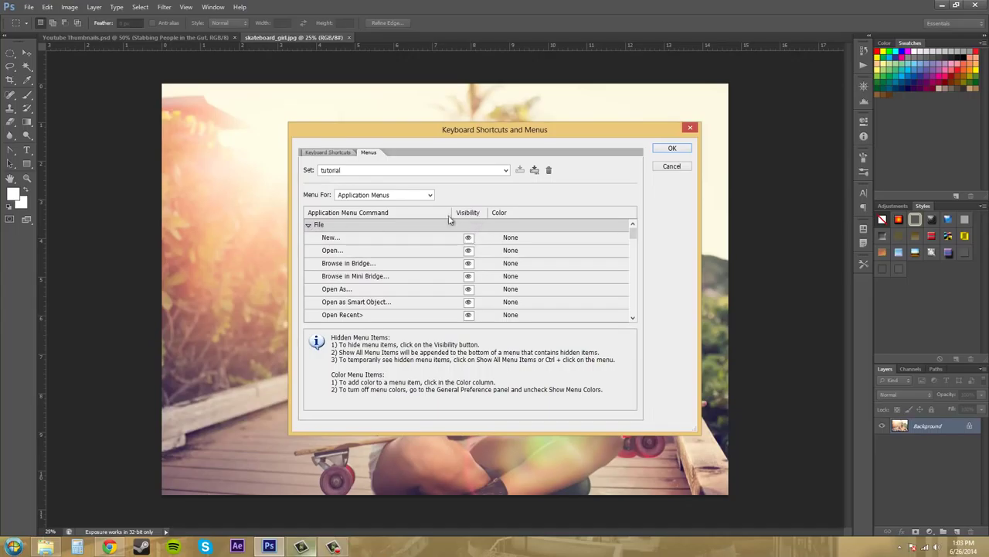
pyautogui.scroll(-1, 368, 269)
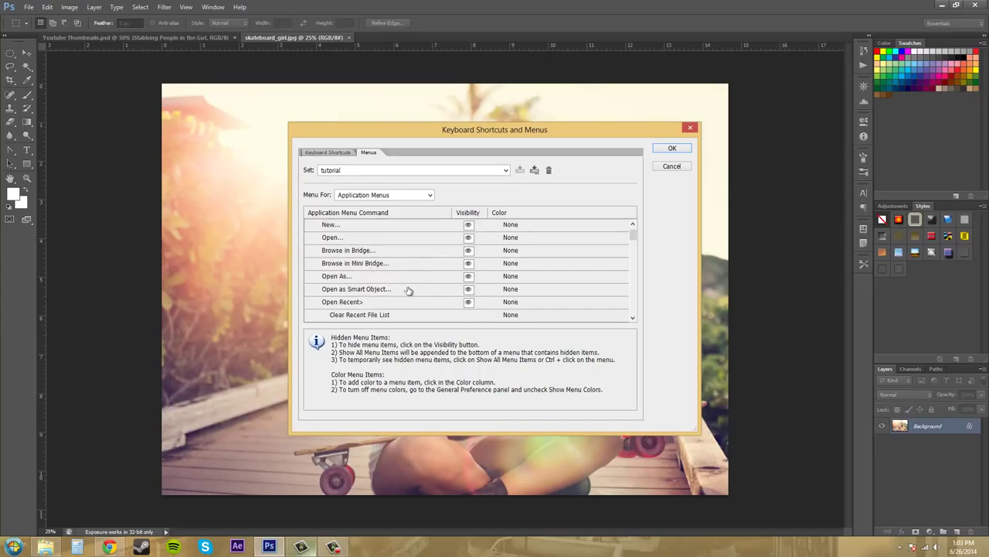
pyautogui.scroll(-1, 401, 287)
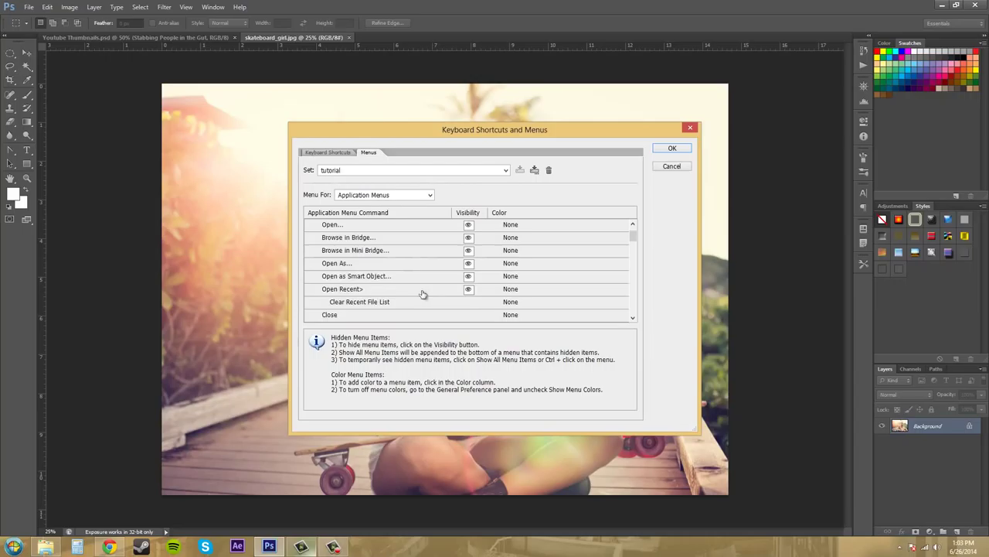
pyautogui.scroll(-1, 424, 294)
pyautogui.scroll(-1, 437, 285)
pyautogui.scroll(2, 466, 294)
pyautogui.scroll(2, 464, 289)
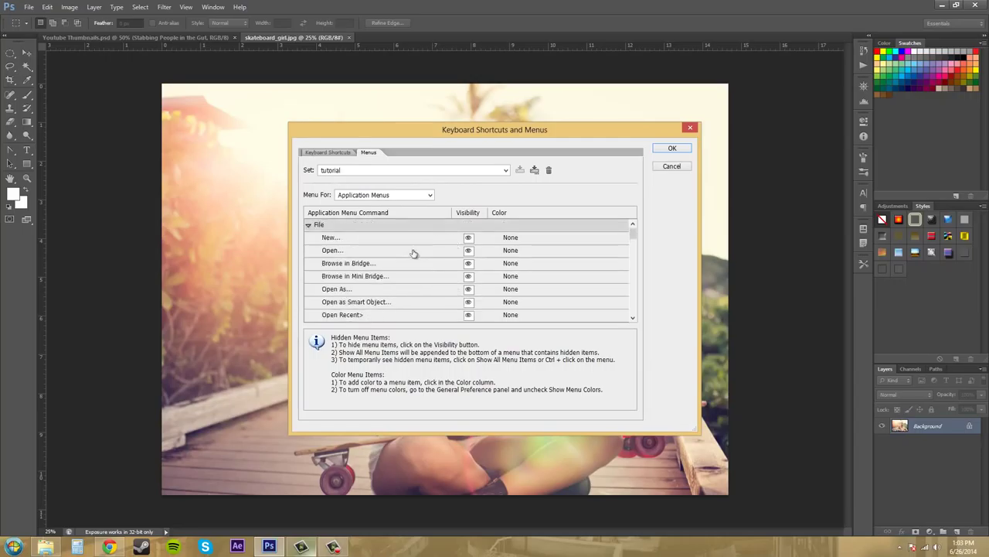
pyautogui.click(510, 251)
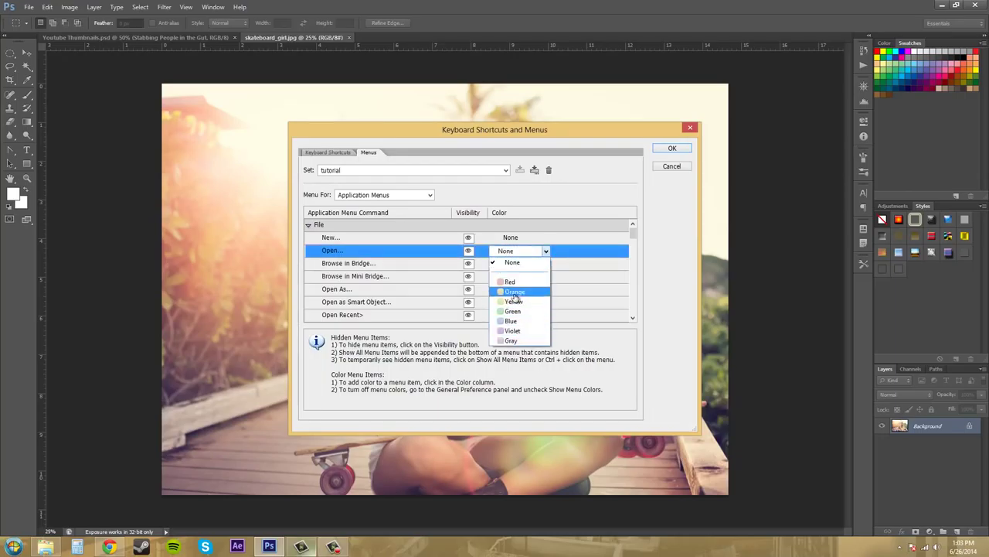
pyautogui.click(516, 292)
pyautogui.click(650, 253)
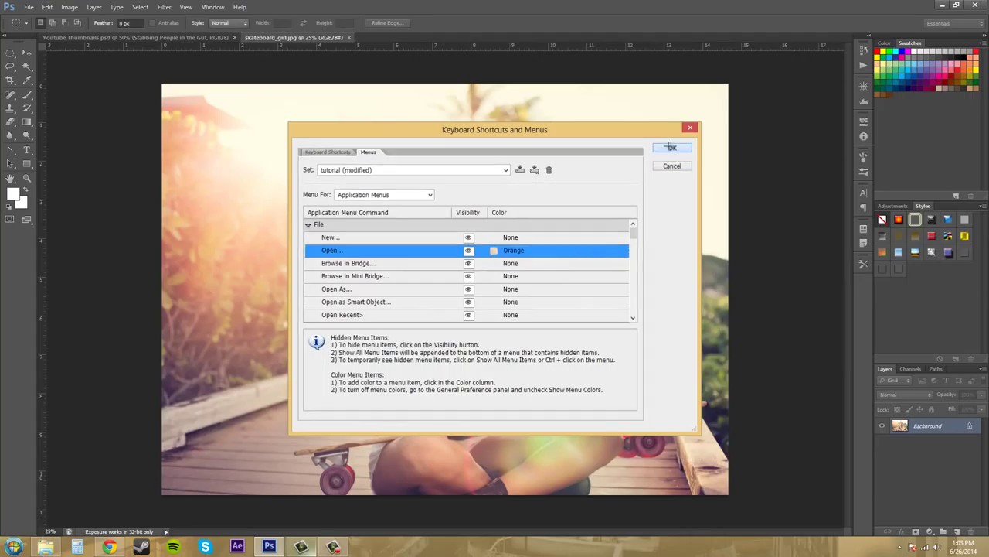
pyautogui.click(669, 148)
pyautogui.click(29, 7)
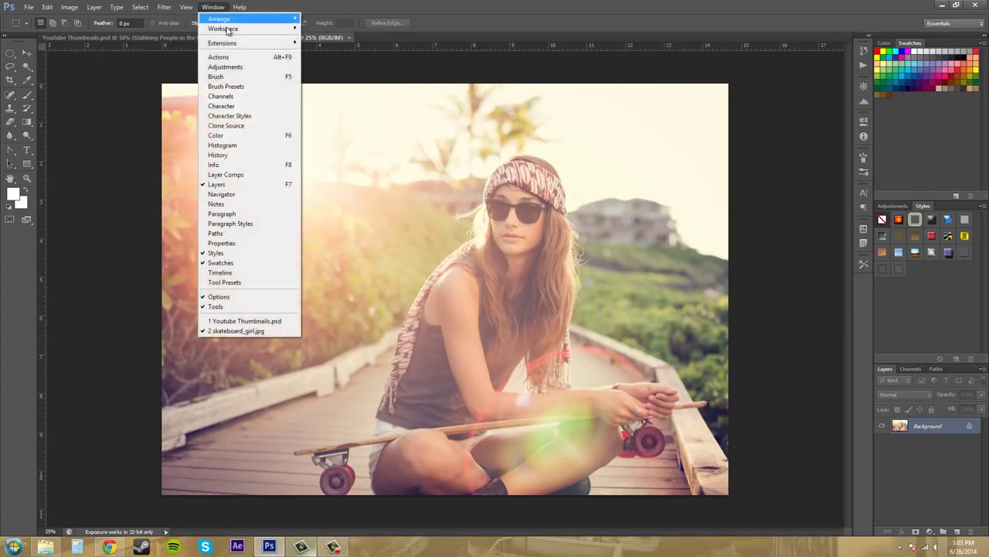
pyautogui.moveTo(224, 28)
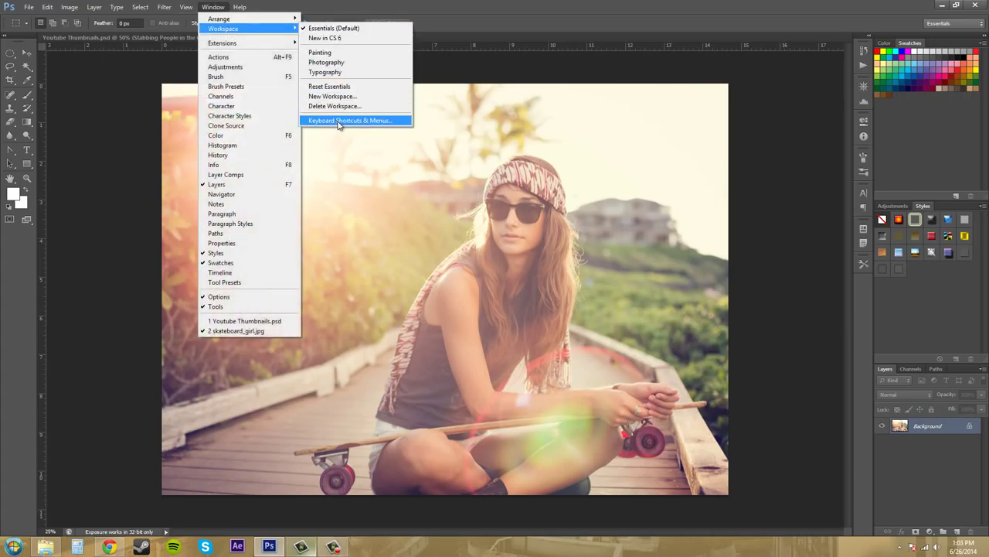
# Step: Reopen Keyboard Shortcuts & Menus showing the modified tutorial set
pyautogui.click(340, 121)
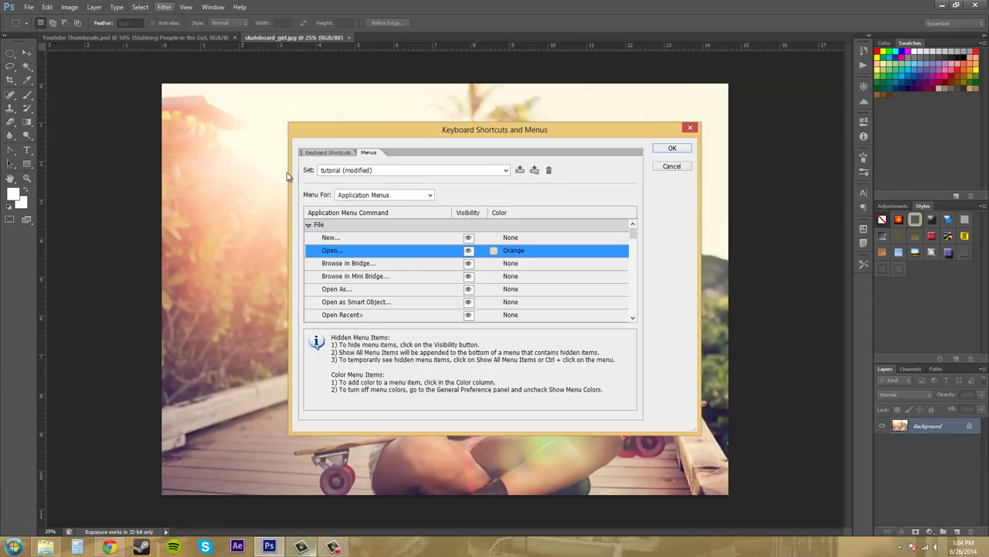
# Step: Collapse the File group and expand Filter, scrolling down through the Blur commands
pyautogui.scroll(-2, 371, 284)
pyautogui.scroll(-2, 363, 282)
pyautogui.scroll(2, 357, 276)
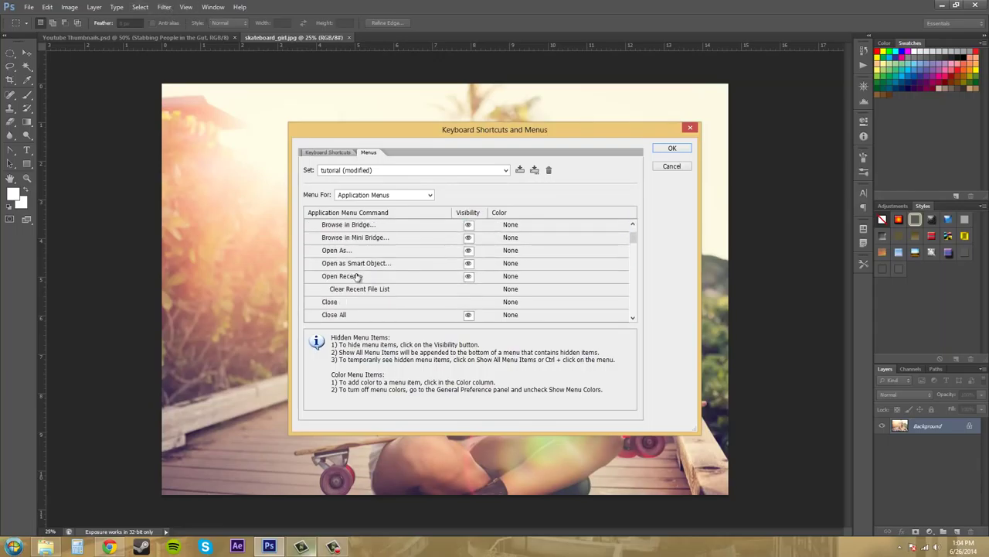
pyautogui.scroll(2, 357, 277)
pyautogui.click(307, 225)
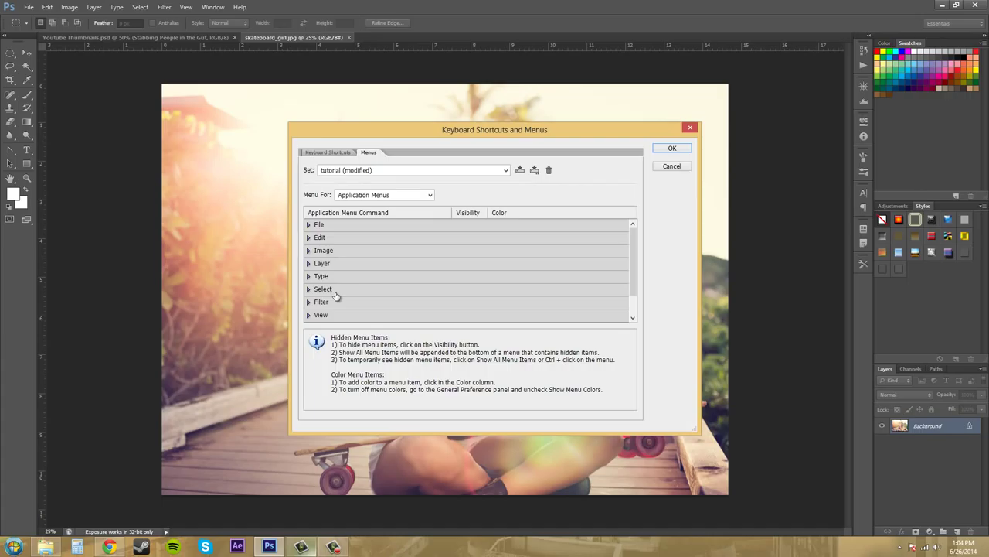
pyautogui.click(307, 301)
pyautogui.scroll(-2, 409, 281)
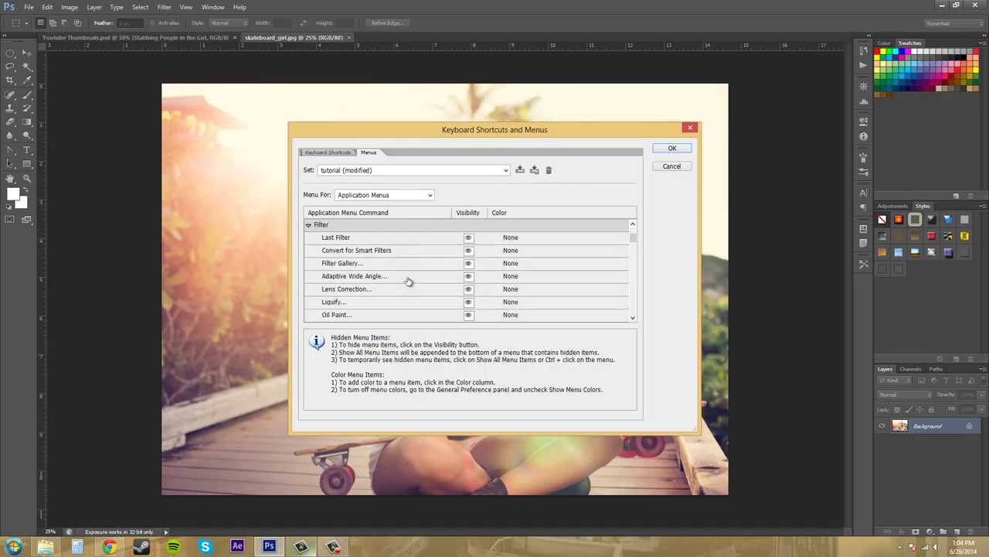
pyautogui.scroll(-2, 408, 281)
pyautogui.scroll(-2, 391, 279)
pyautogui.scroll(-2, 386, 279)
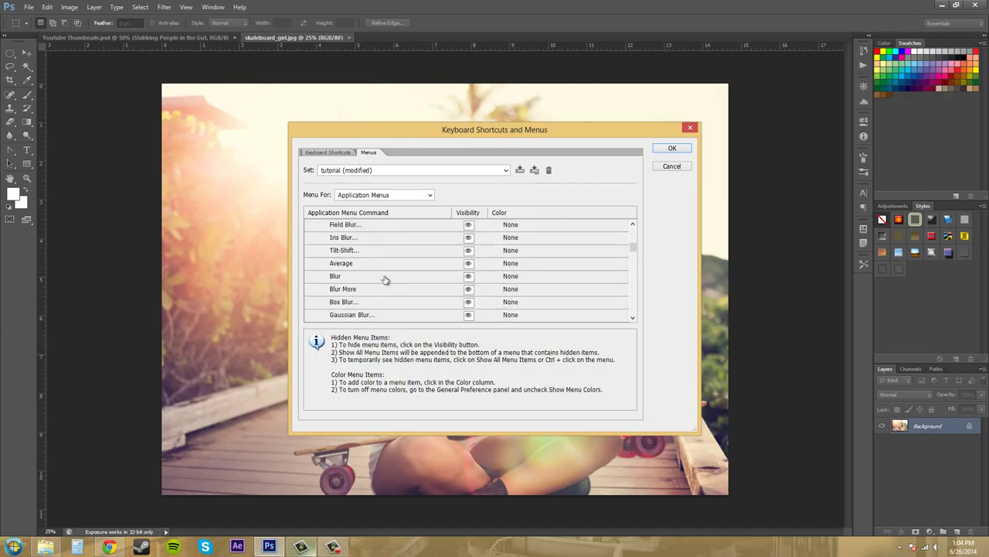
pyautogui.scroll(-1, 386, 280)
pyautogui.scroll(-2, 414, 288)
pyautogui.scroll(-2, 431, 294)
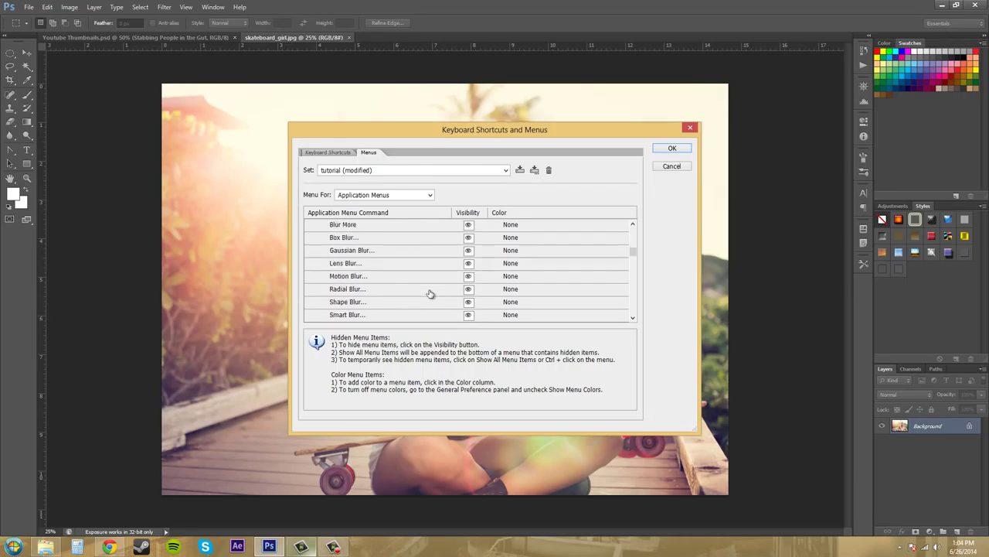
pyautogui.scroll(-2, 431, 293)
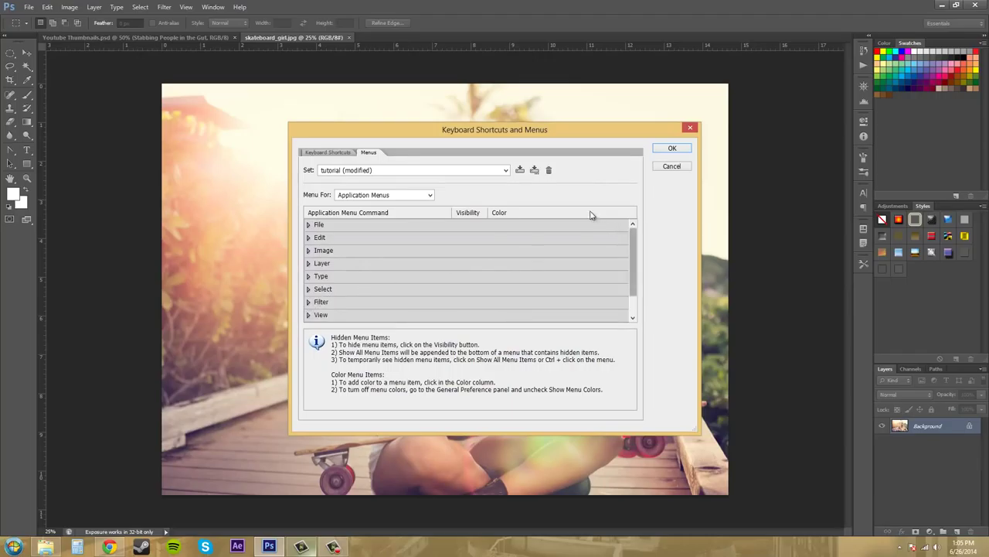
# Step: Save the tutorial set, colour Browse in Bridge red, and save the set again
pyautogui.click(520, 170)
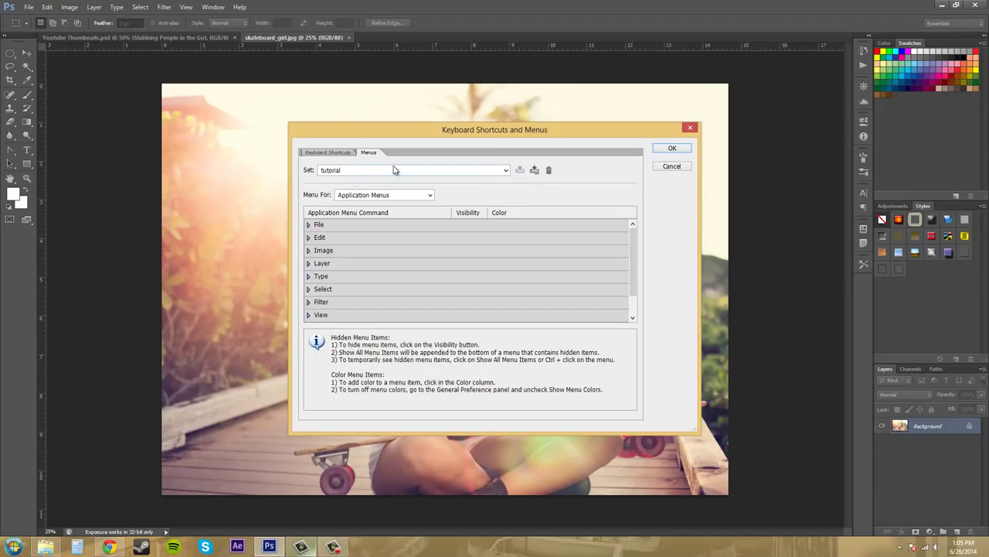
pyautogui.click(308, 225)
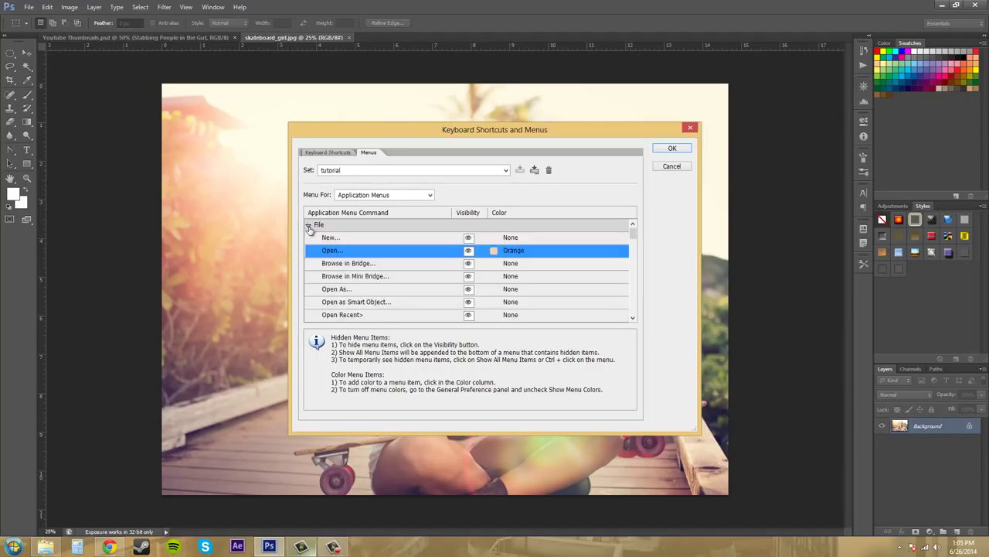
pyautogui.click(506, 266)
pyautogui.click(519, 296)
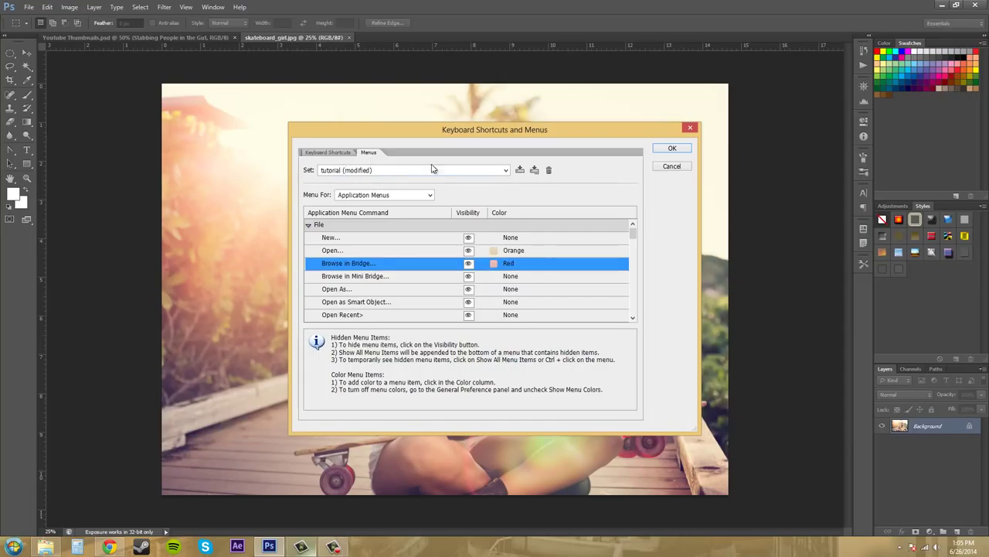
pyautogui.click(521, 169)
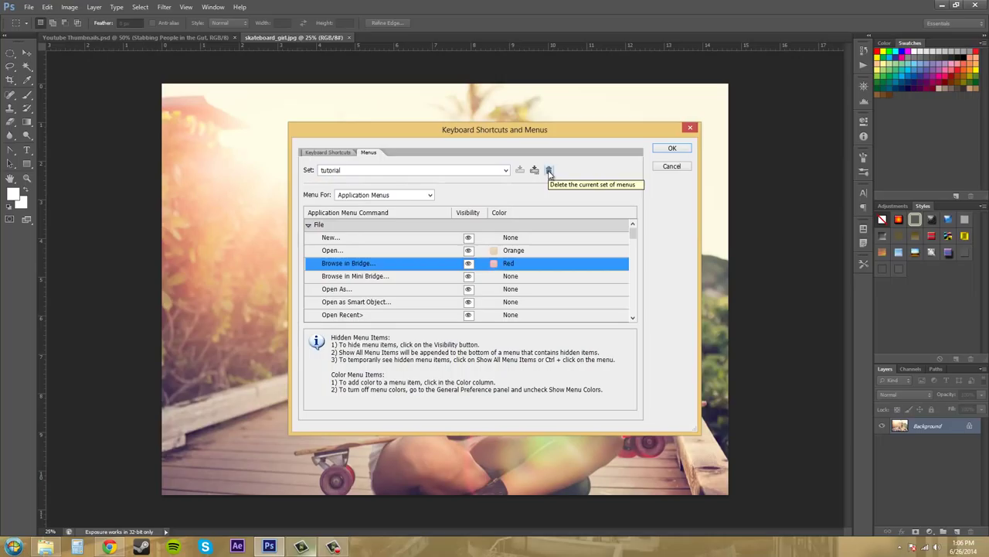
# Step: Delete the tutorial menu set, confirm with Yes, and close with OK on Photoshop Defaults
pyautogui.click(549, 171)
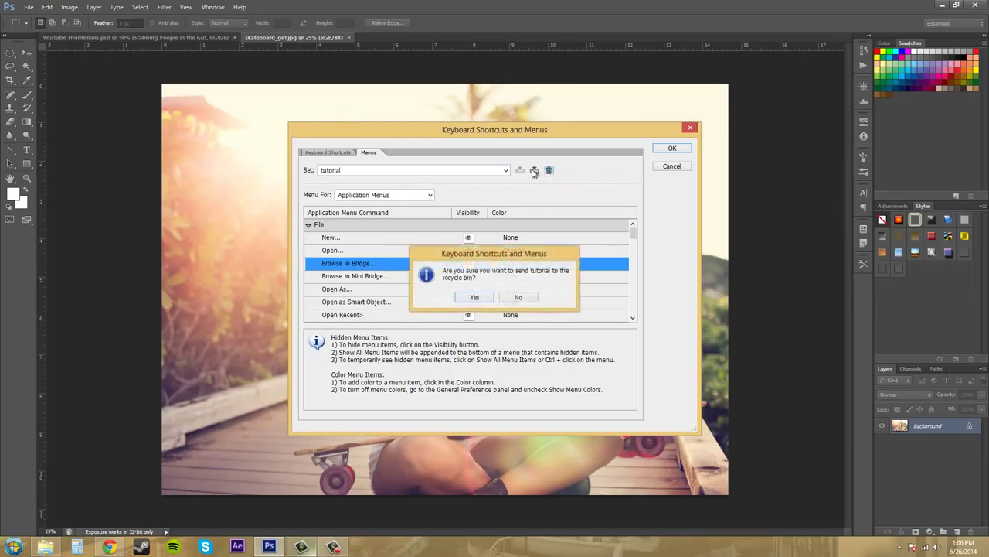
pyautogui.click(476, 298)
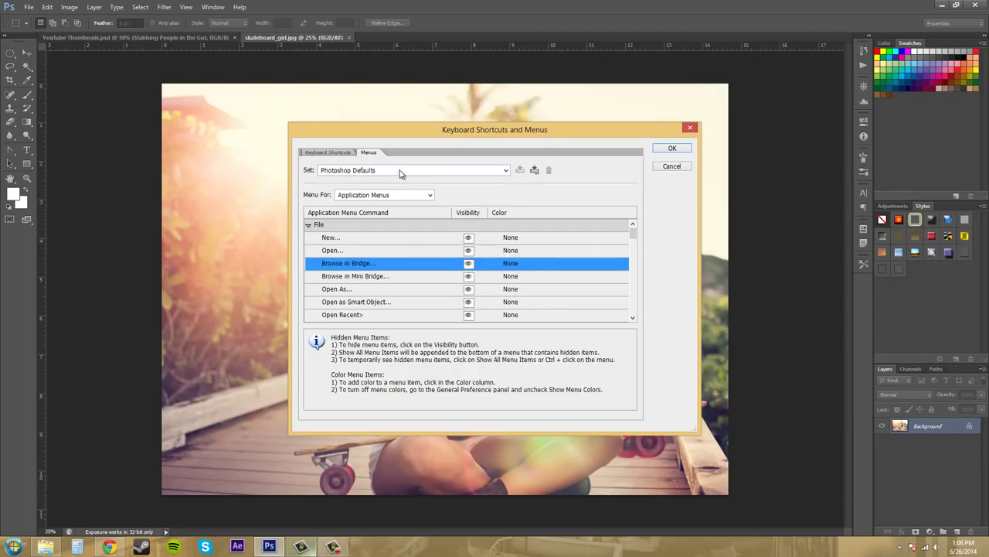
pyautogui.click(673, 147)
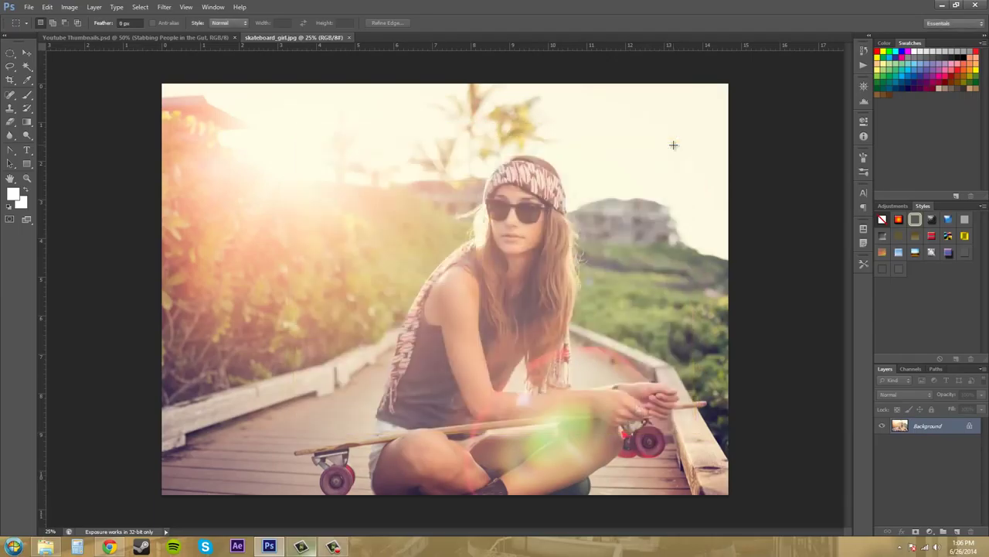